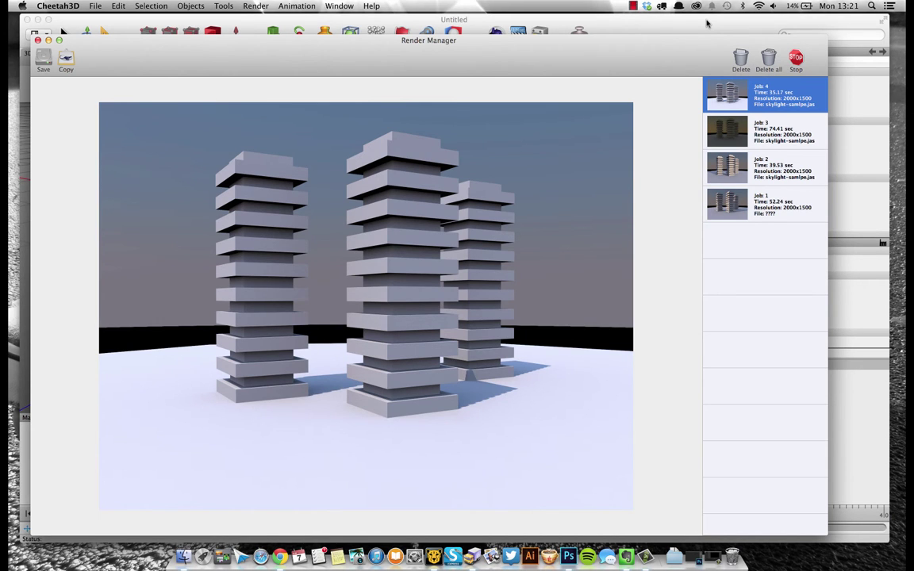
Close the Render Manager and add a disc primitive to the empty scene
key(super+w)
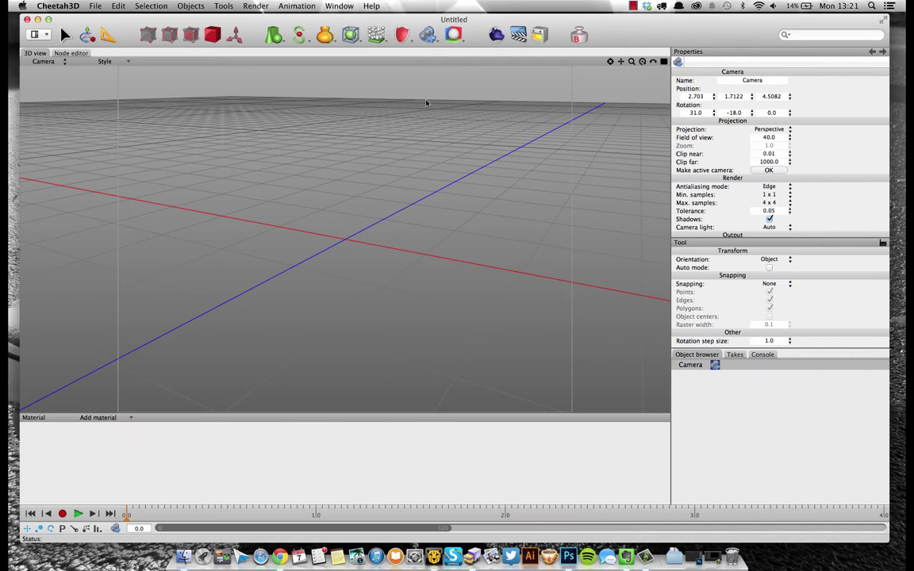
click(273, 35)
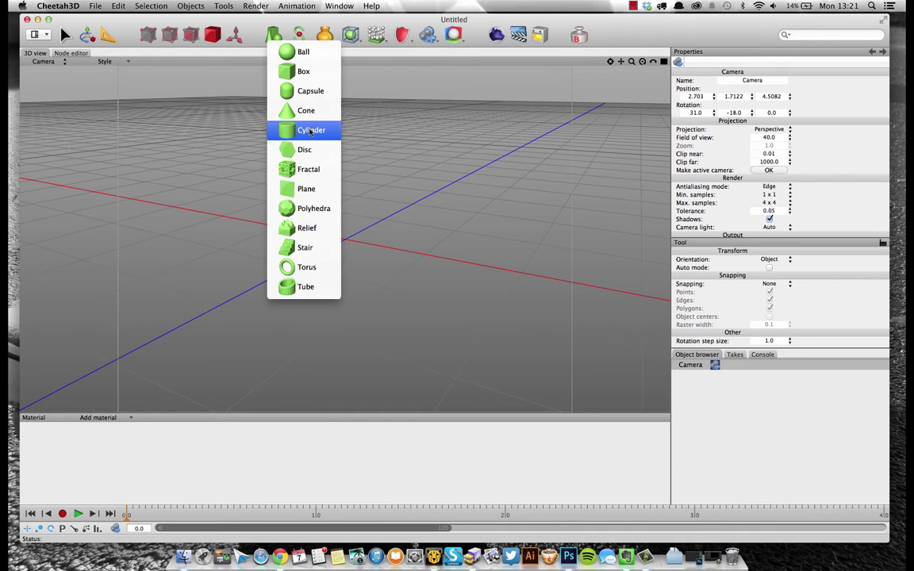
click(302, 149)
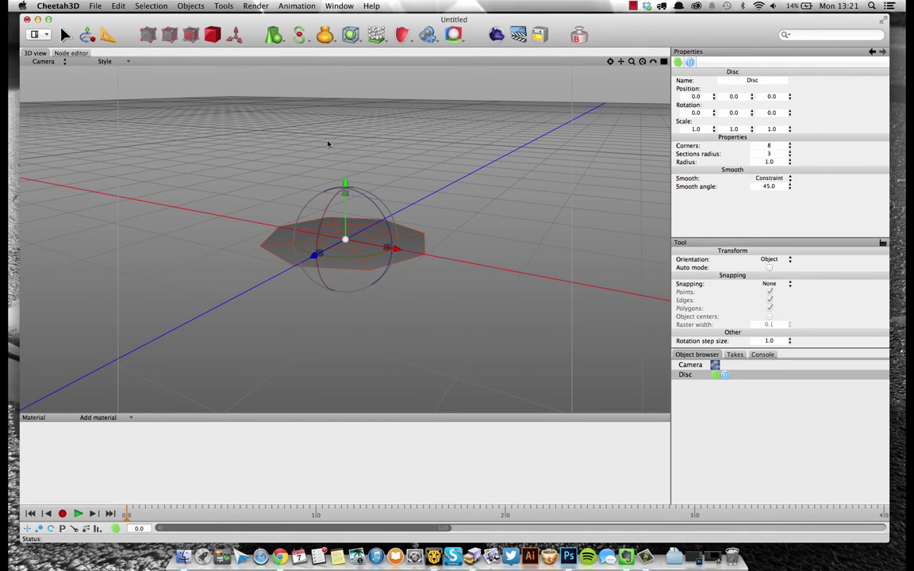
Add a ball primitive and raise it to about 0.5 on the vertical axis so that it rests on the disc
scroll(406, 140, up, 5)
click(273, 35)
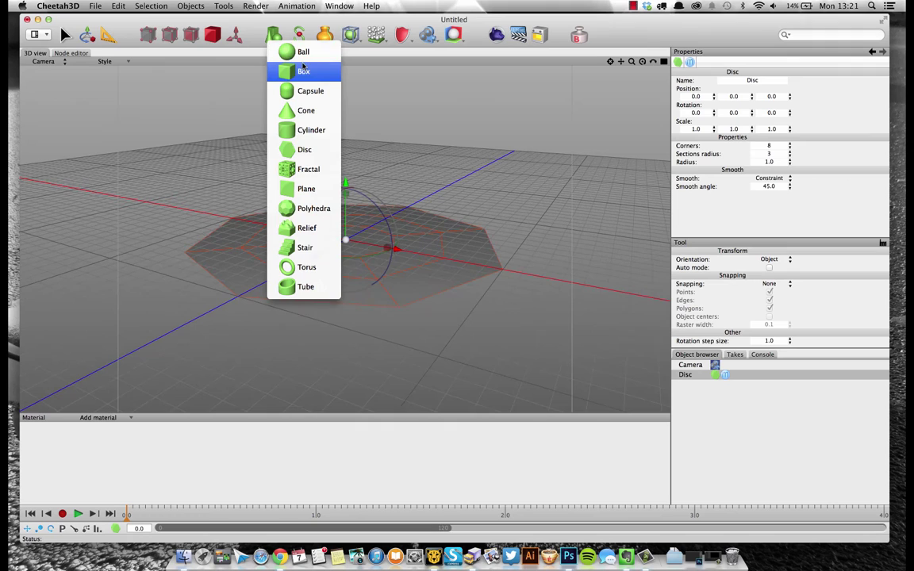
click(281, 53)
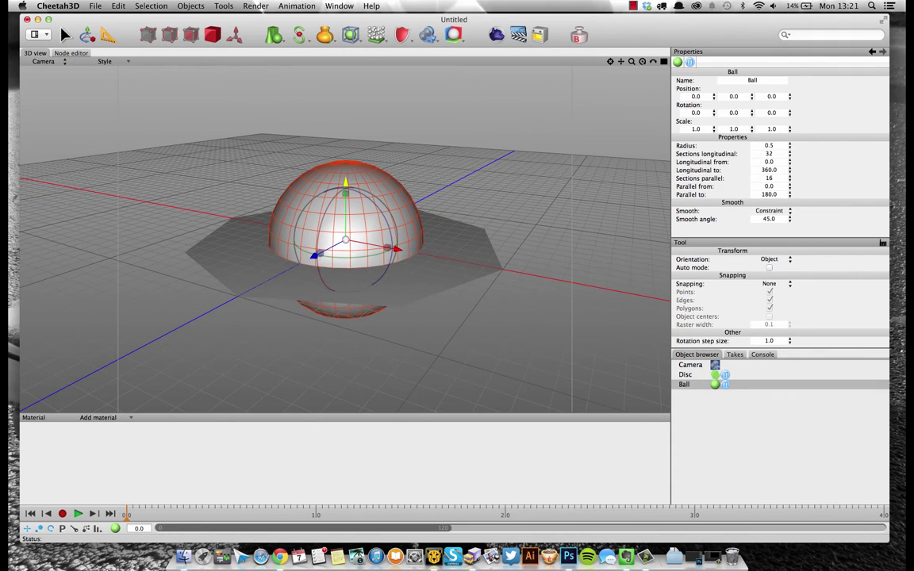
drag(345, 183, 345, 93)
key(2)
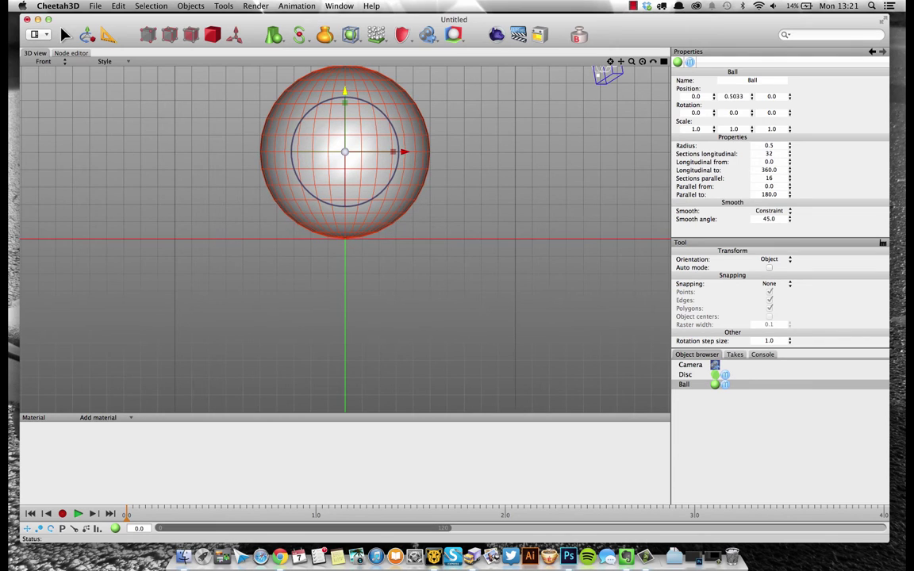
key(1)
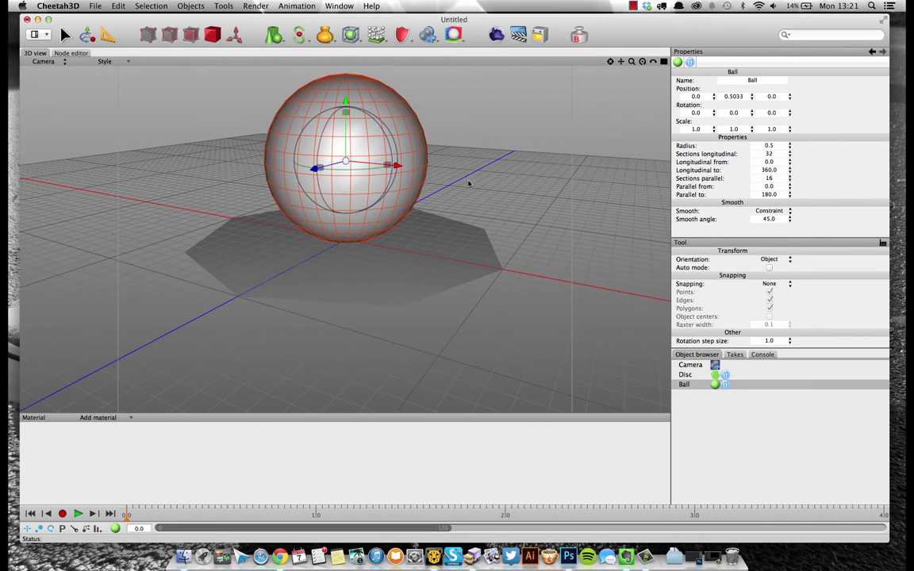
Scale the disc uniformly to about 1.82 to make a larger ground under the ball
click(404, 275)
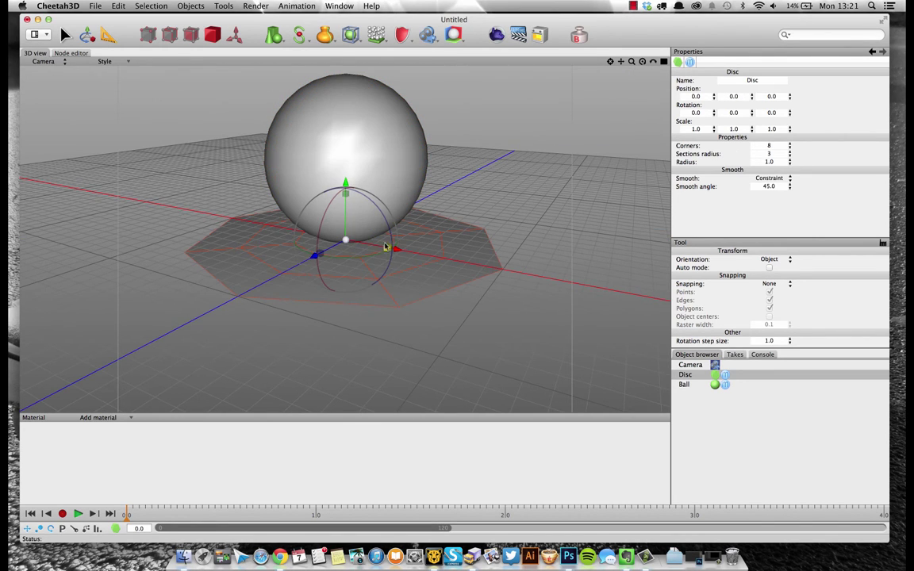
drag(347, 247, 416, 247)
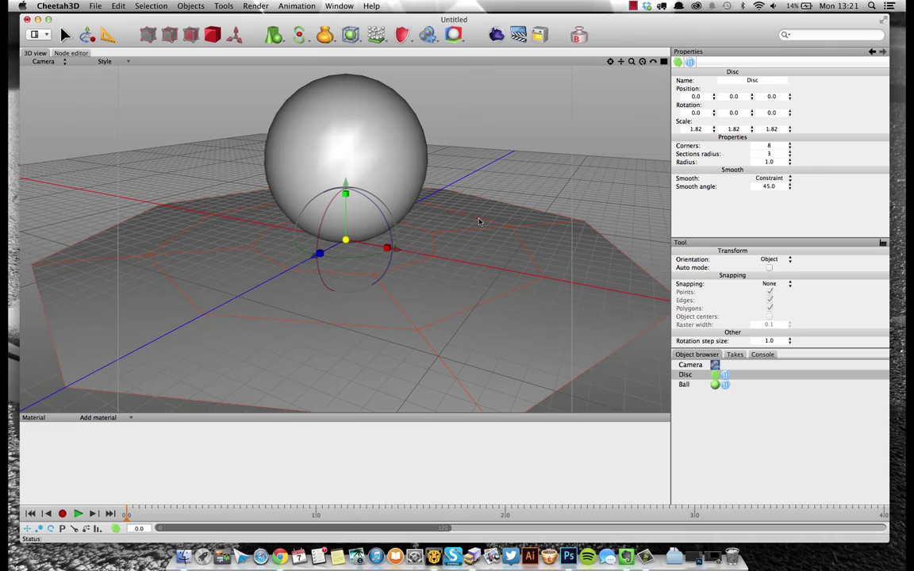
scroll(502, 164, down, 5)
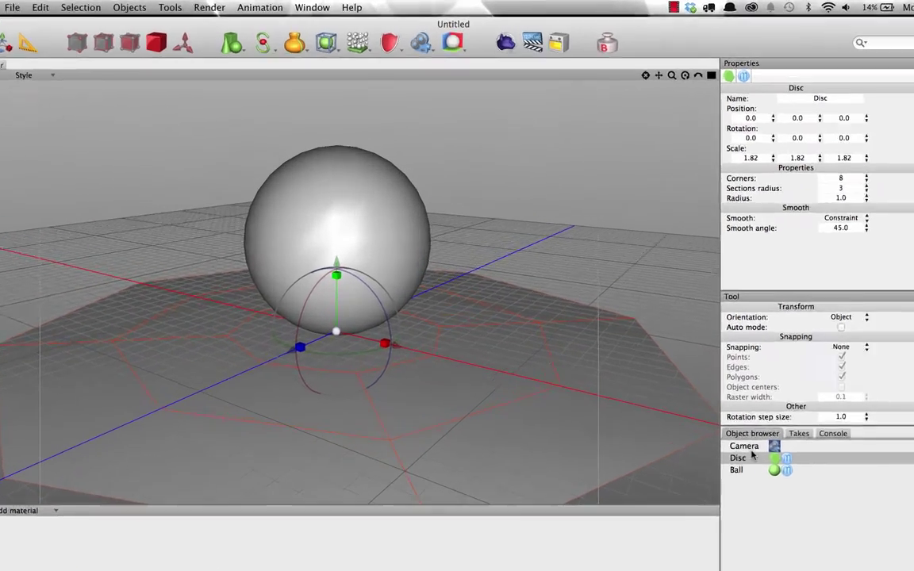
Add a Sky Light to the scene
click(750, 364)
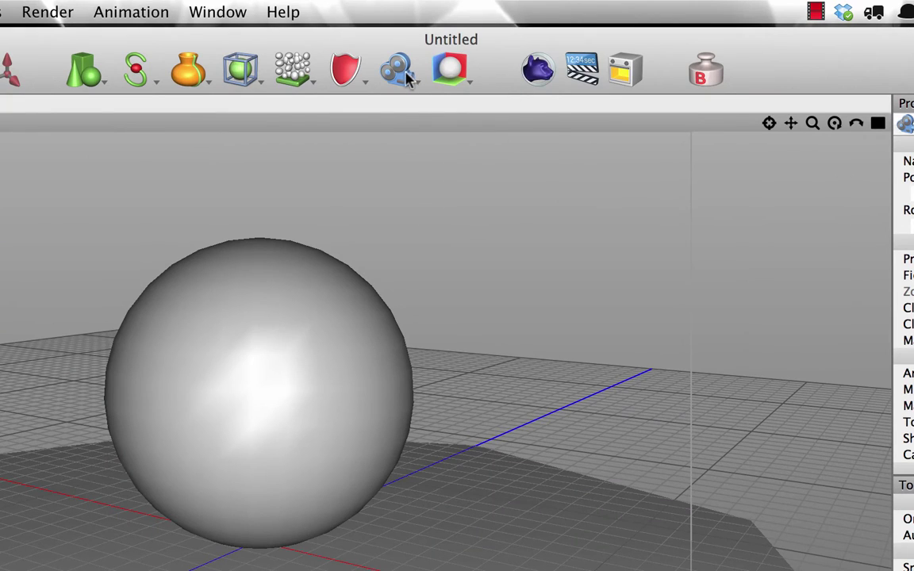
click(400, 72)
click(398, 81)
click(398, 81)
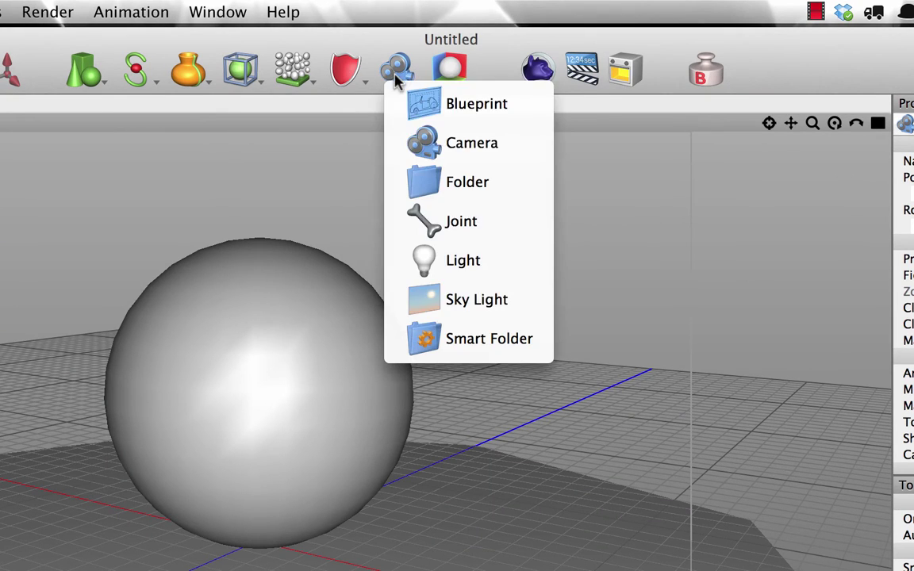
click(479, 309)
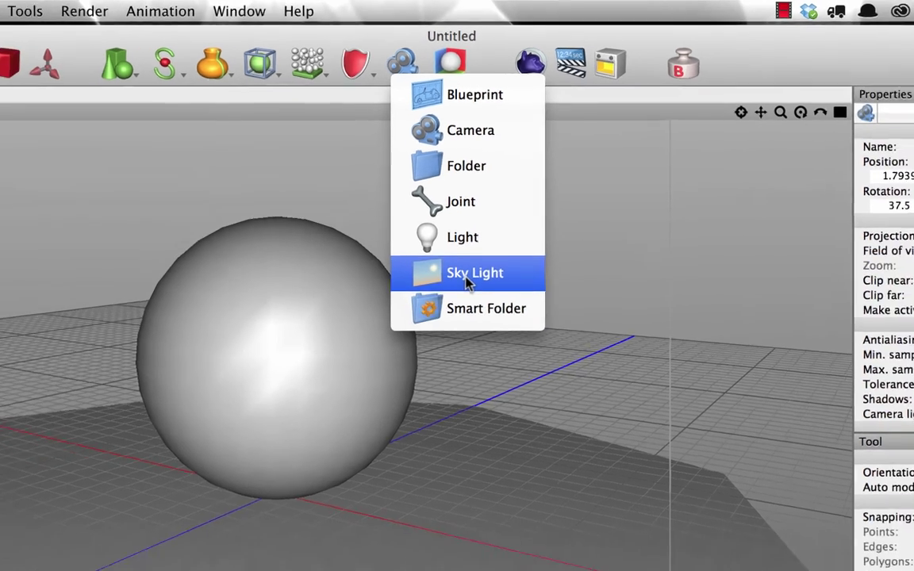
click(467, 309)
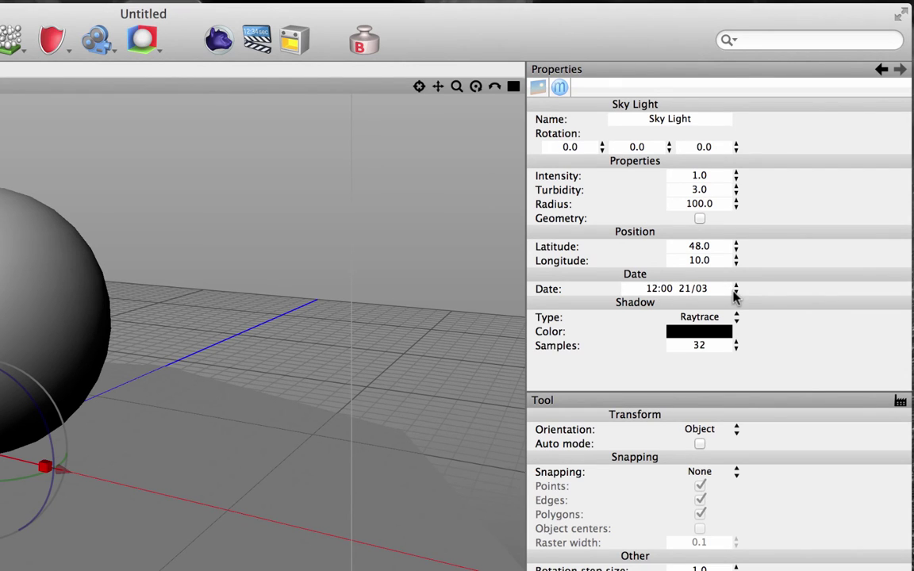
click(696, 290)
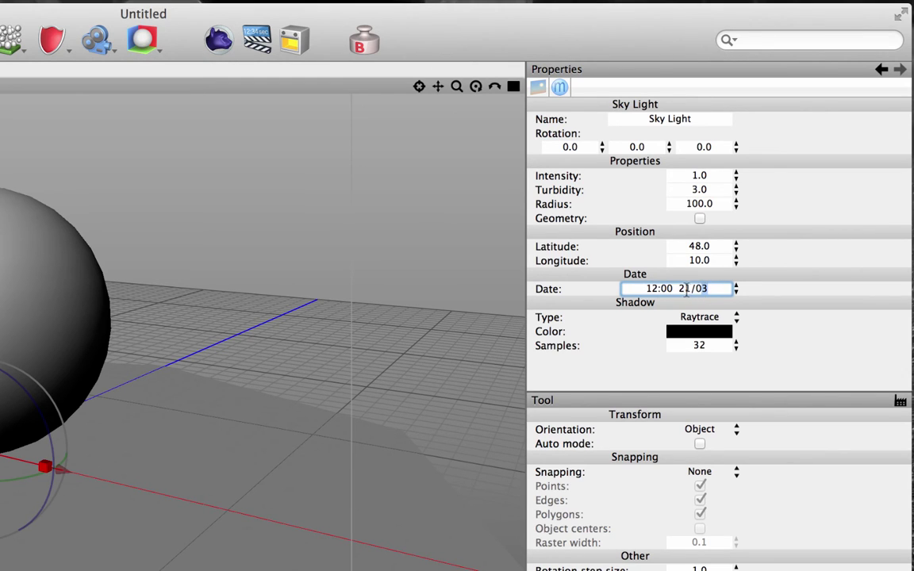
double_click(686, 289)
text(07)
click(736, 285)
click(735, 292)
click(735, 289)
click(735, 292)
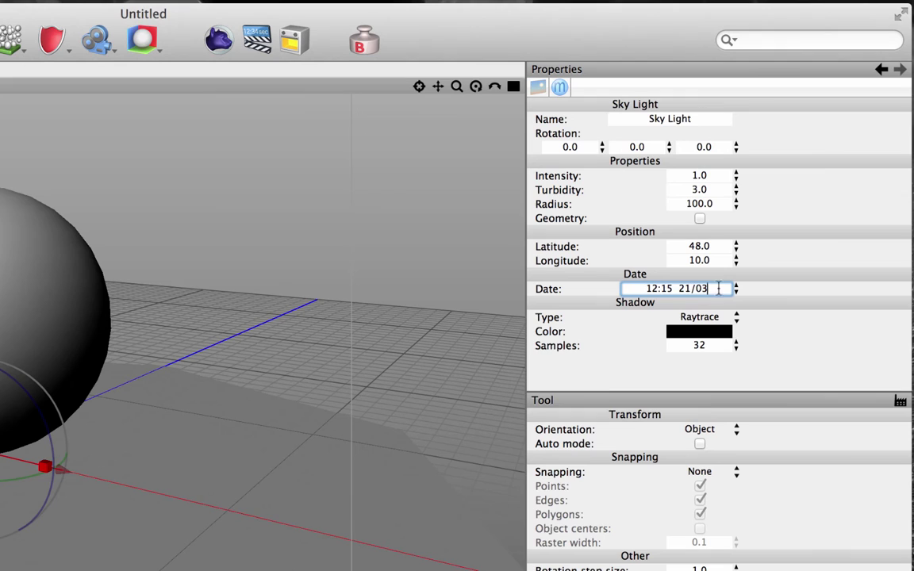
Set the day and month of the Sky Light's date to 07/04
double_click(685, 289)
text(07)
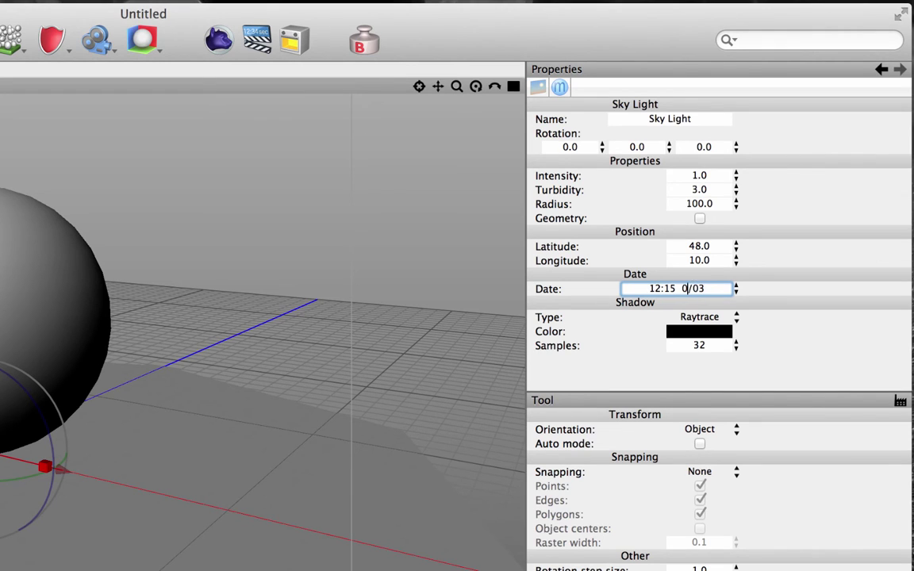
key(Tab)
double_click(700, 289)
text(04)
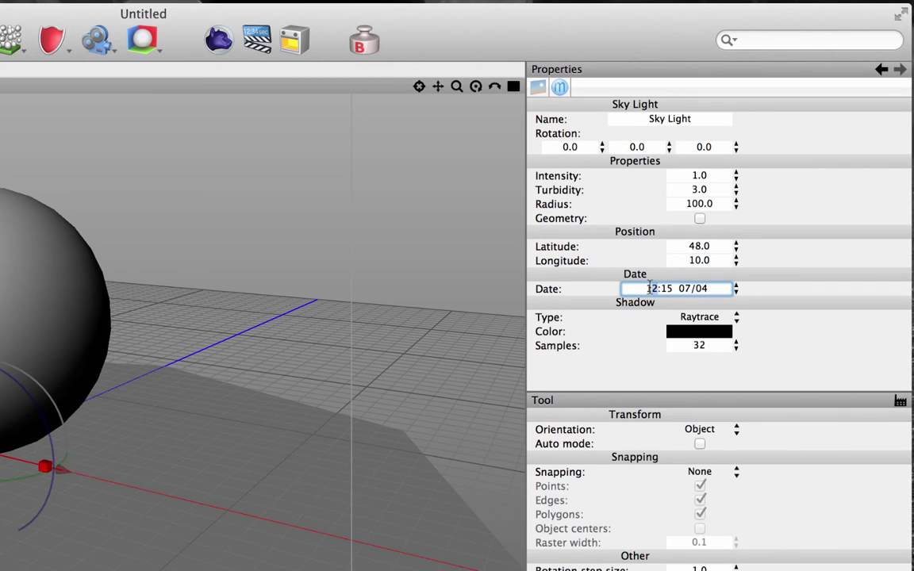
Set the Sky Light's time of day to 13:23
double_click(651, 288)
text(13)
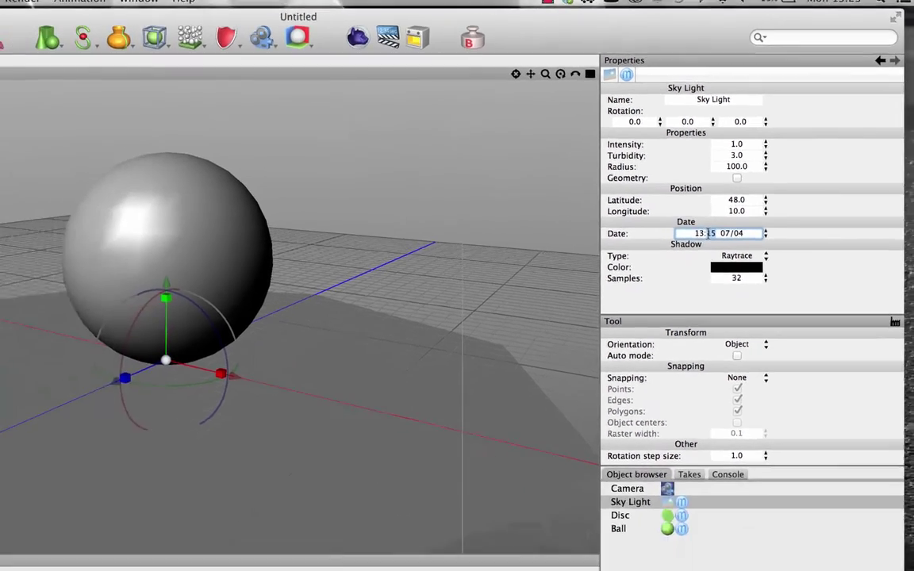
double_click(710, 234)
text(23)
key(Return)
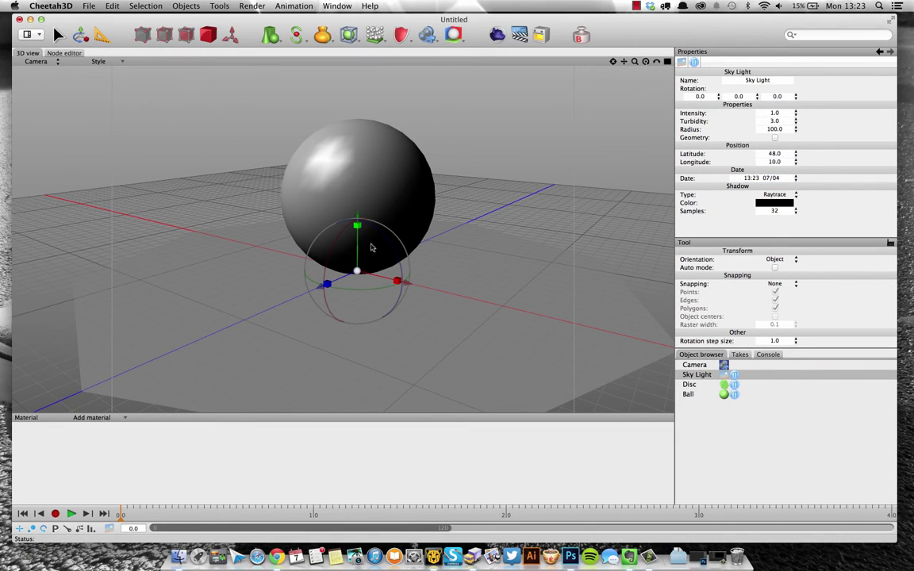
Set the camera's output resolution to 2000 wide by 1000 high
click(652, 353)
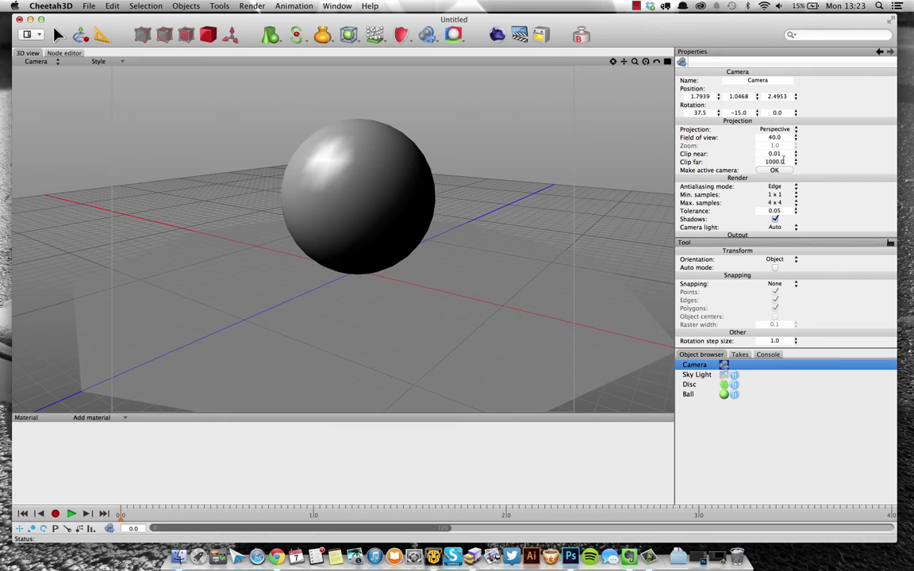
scroll(784, 203, down, 4)
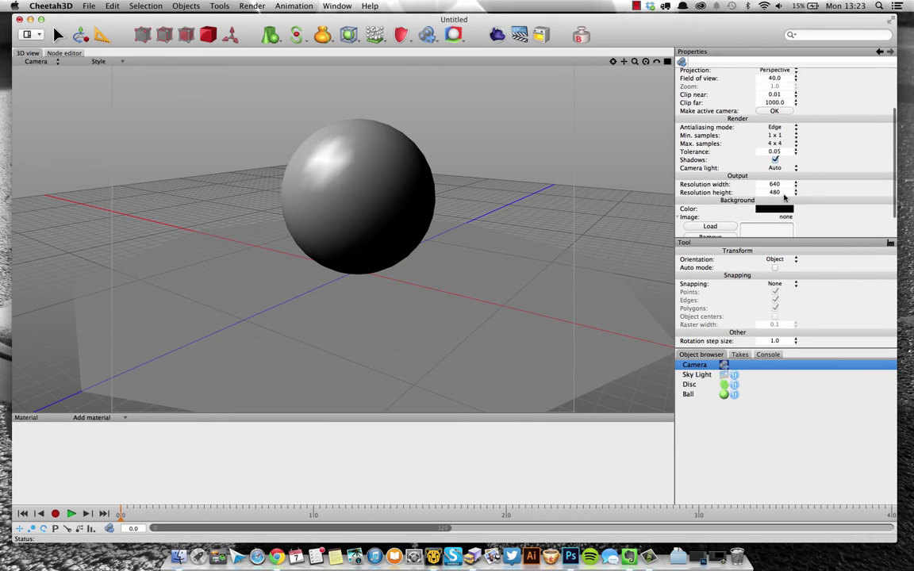
click(774, 184)
text(2000)
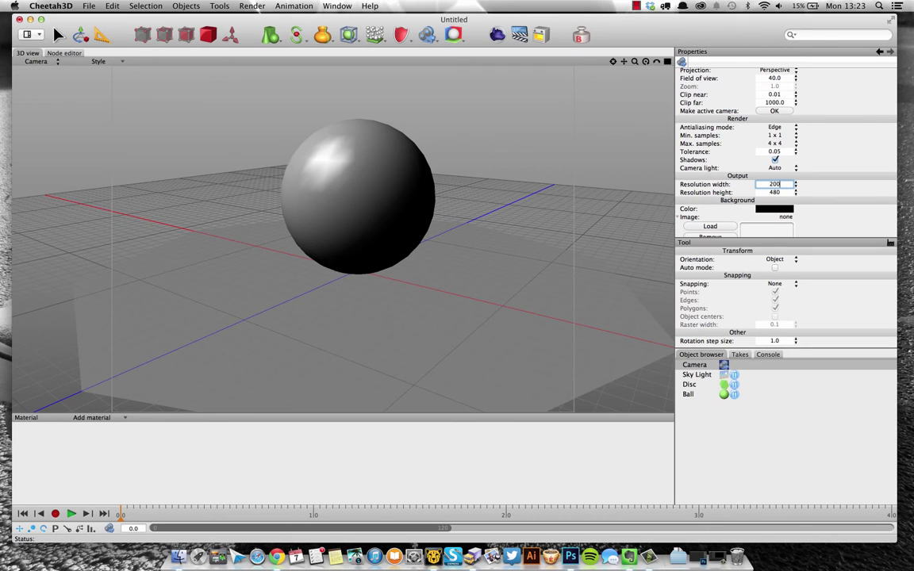
key(Tab)
text(1000)
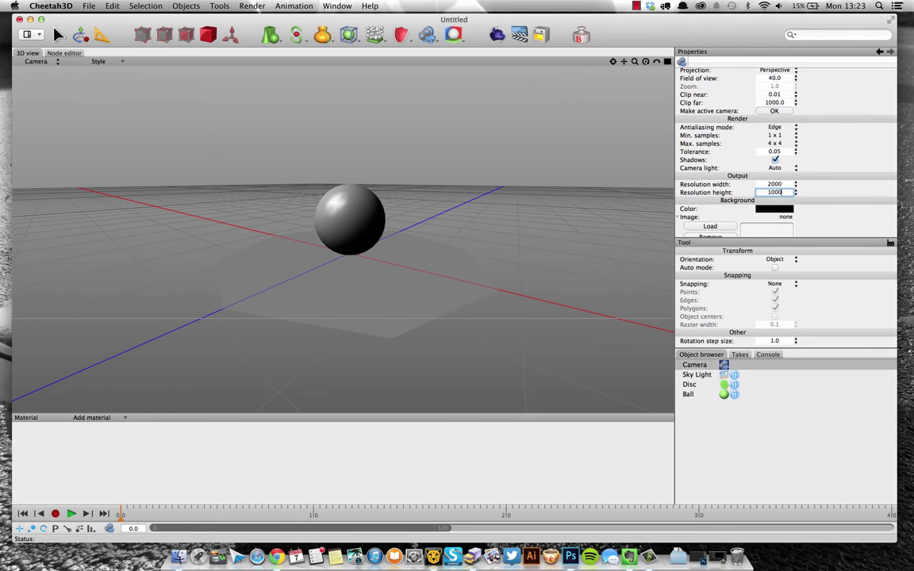
key(Return)
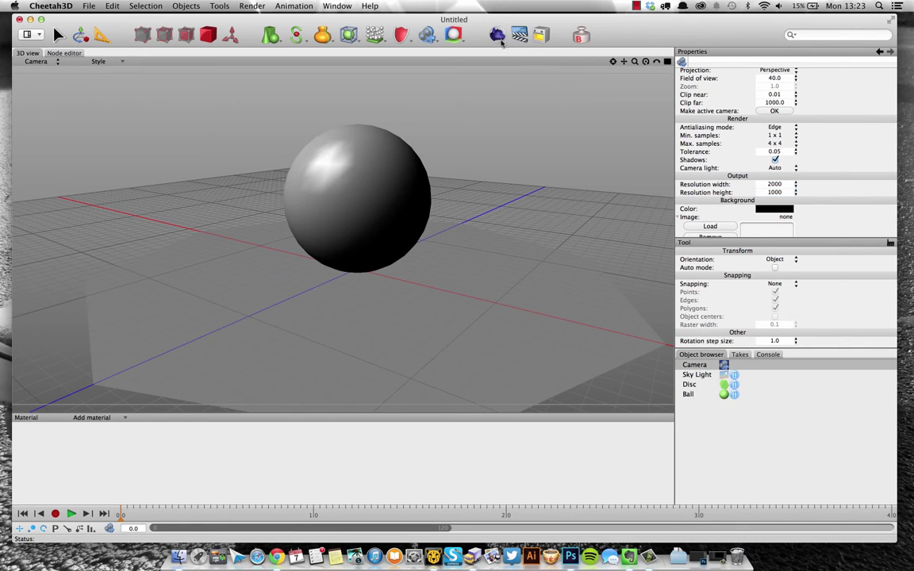
Render the scene, review the earlier tower render of job 4 for comparison, and return to the scene
click(498, 38)
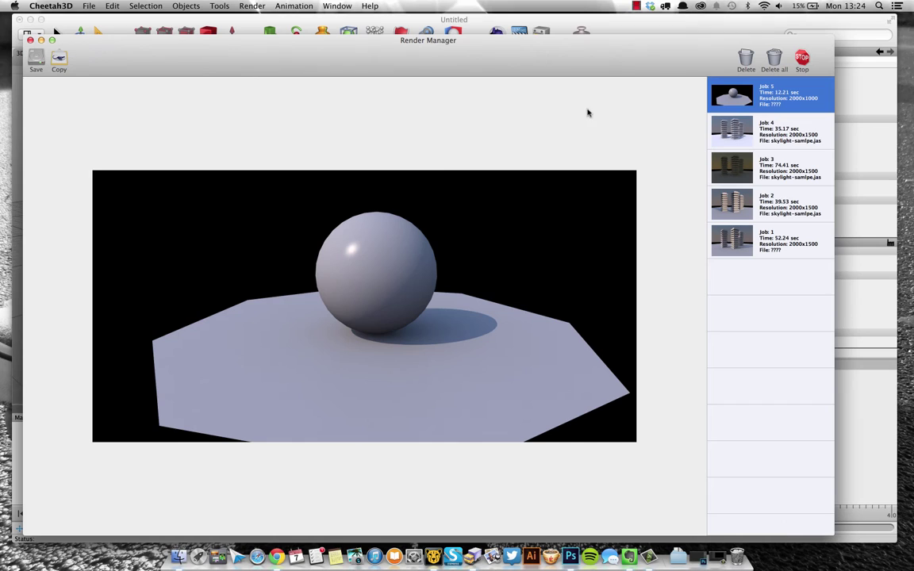
click(768, 141)
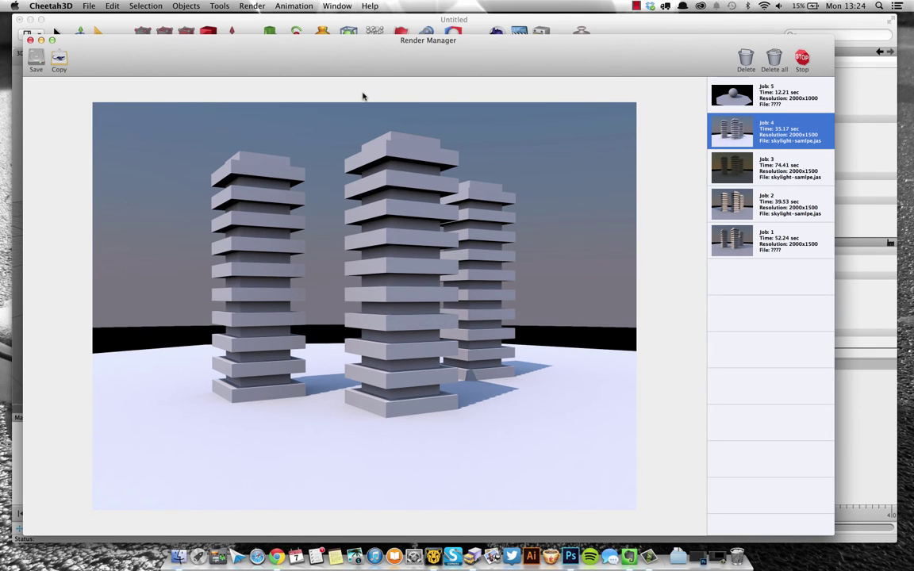
click(354, 22)
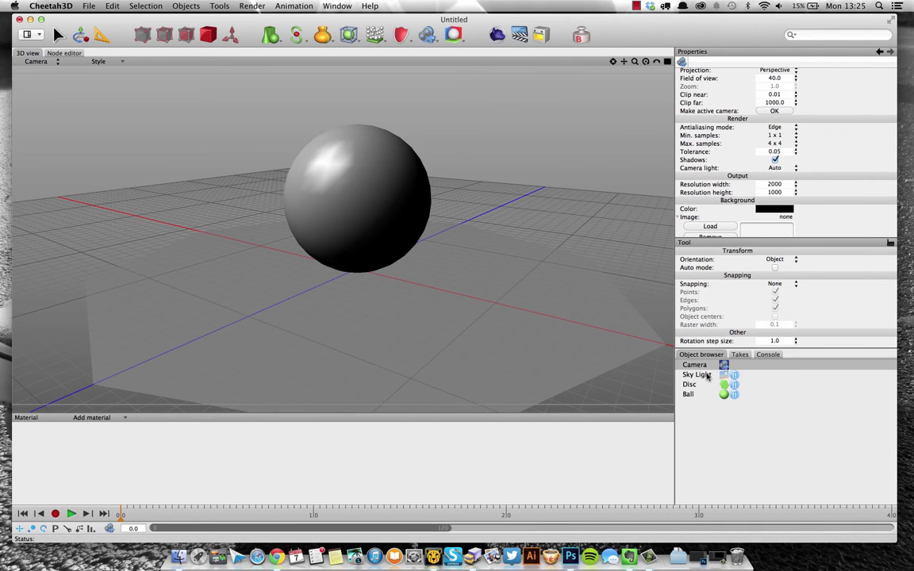
Shift the Sky Light's date and time to 01:03 09/04 for night-time lighting
click(696, 375)
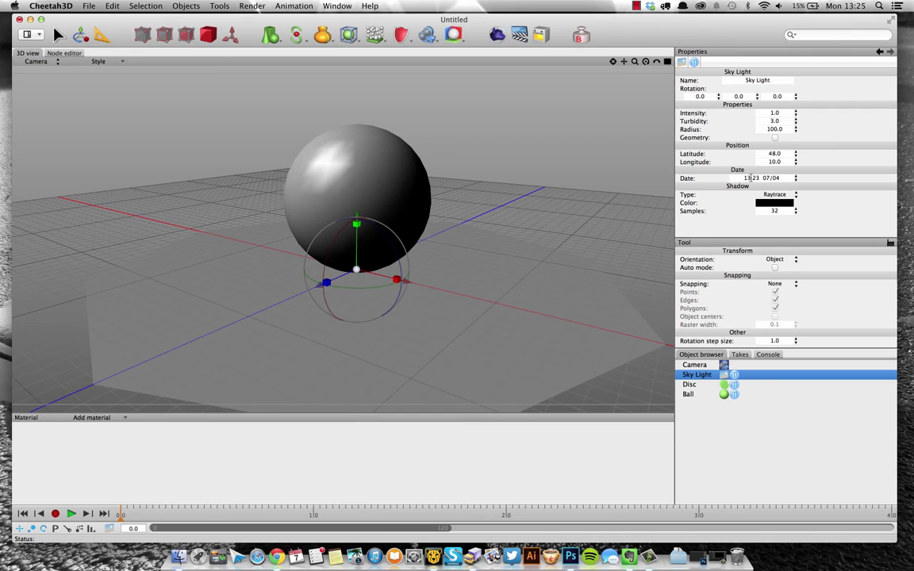
click(786, 177)
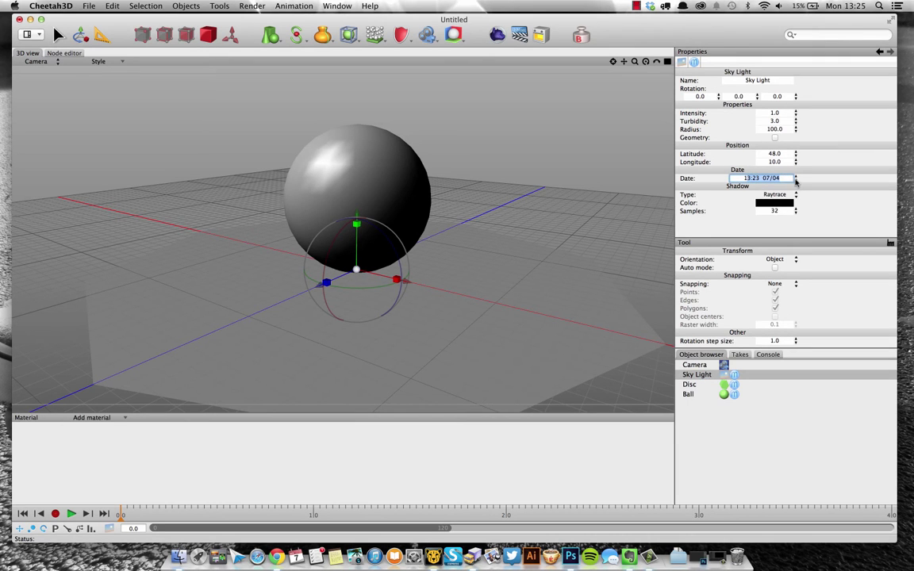
click(796, 175)
click(795, 175)
drag(796, 165, 774, 29)
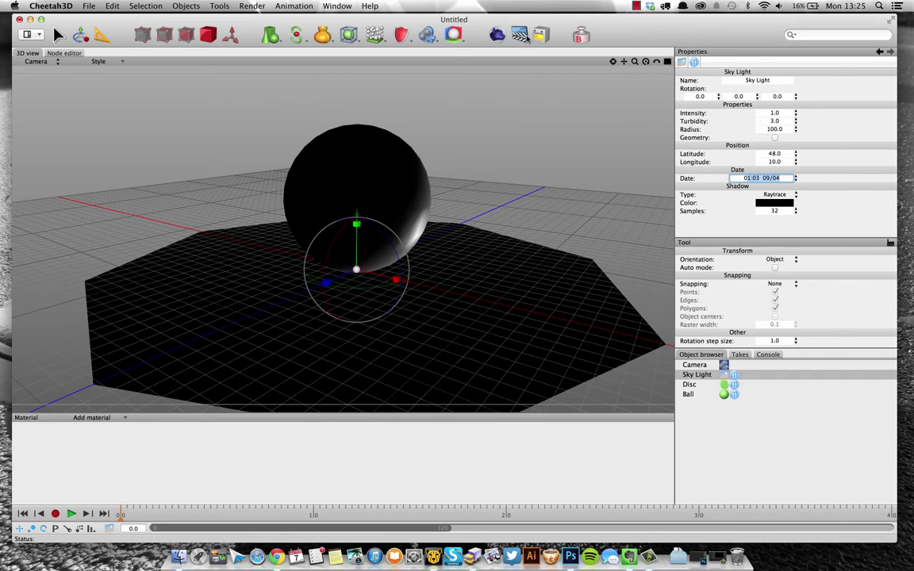
Render the night-time lighting as a preview, stop the render partway and close the Render Manager
click(496, 34)
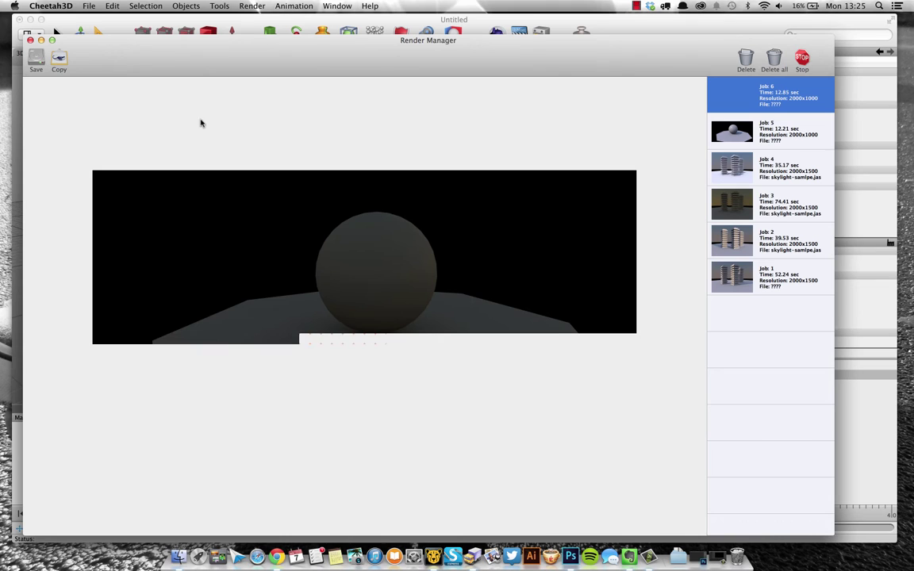
click(802, 61)
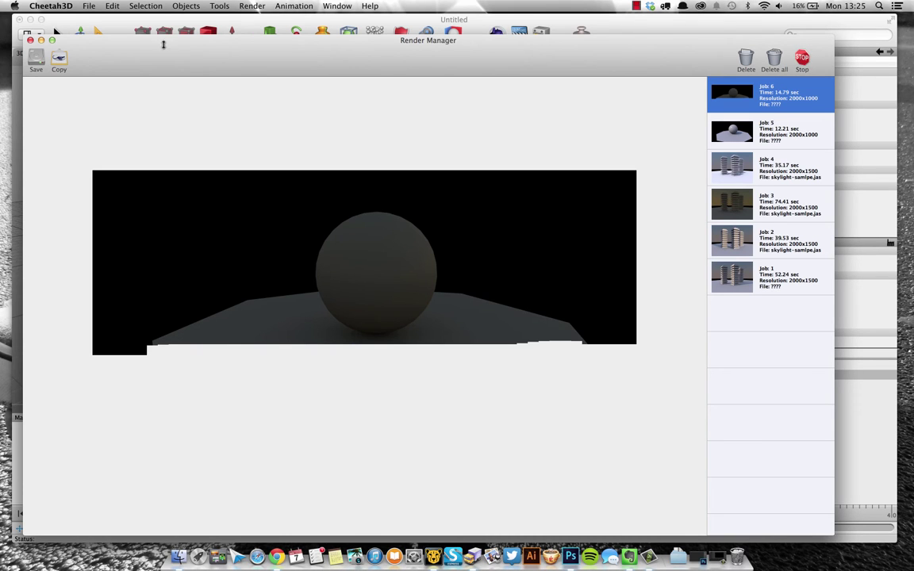
click(30, 40)
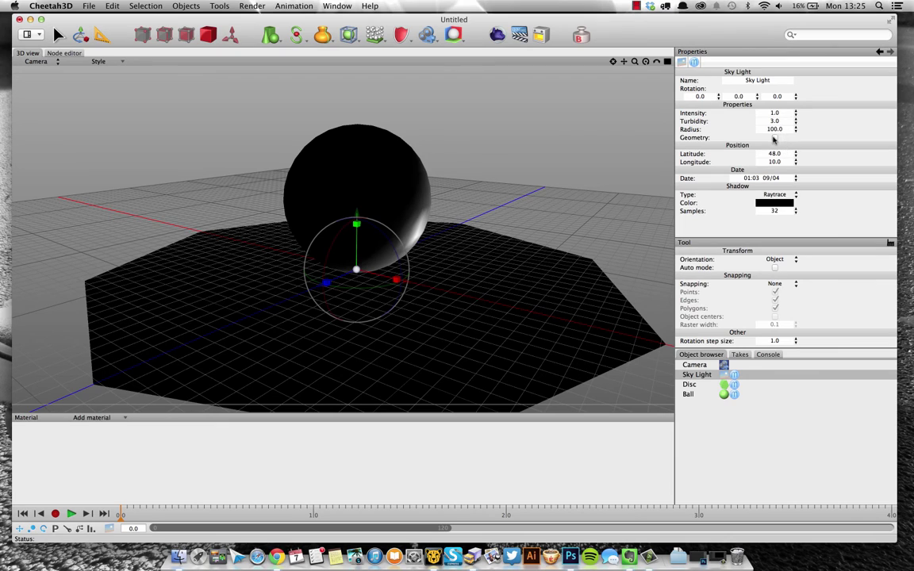
Enable the Sky Light's Geometry option and shift its date and time to 11:28 09/04
click(775, 138)
drag(796, 180, 796, 101)
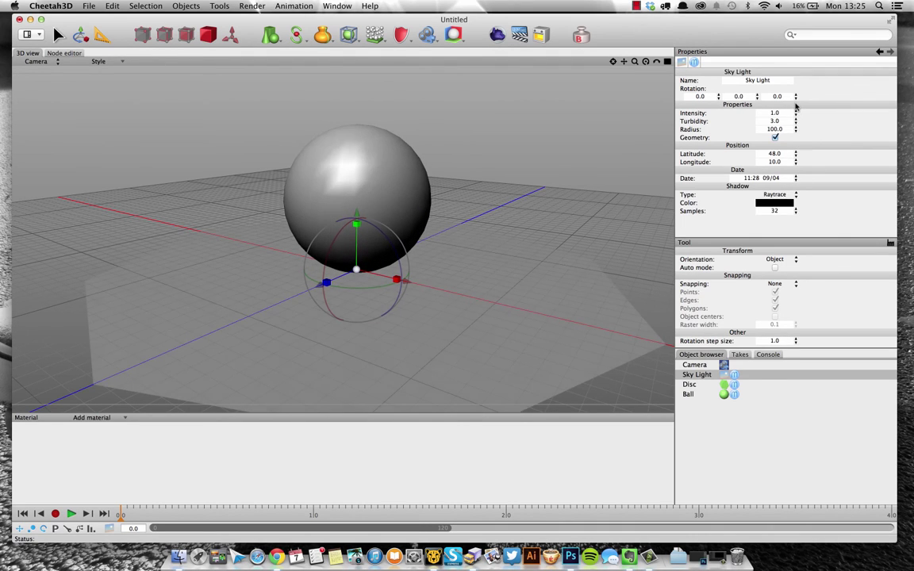
Set the Sky Light's shadow samples to 8, render the scene and return to the scene view with nothing selected
click(778, 210)
text(8)
key(Return)
click(496, 42)
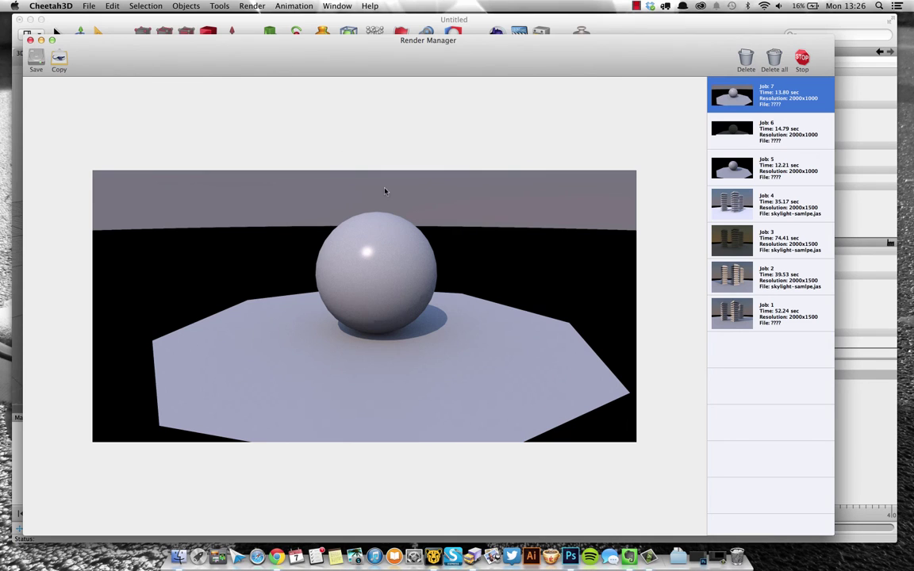
click(30, 41)
click(455, 188)
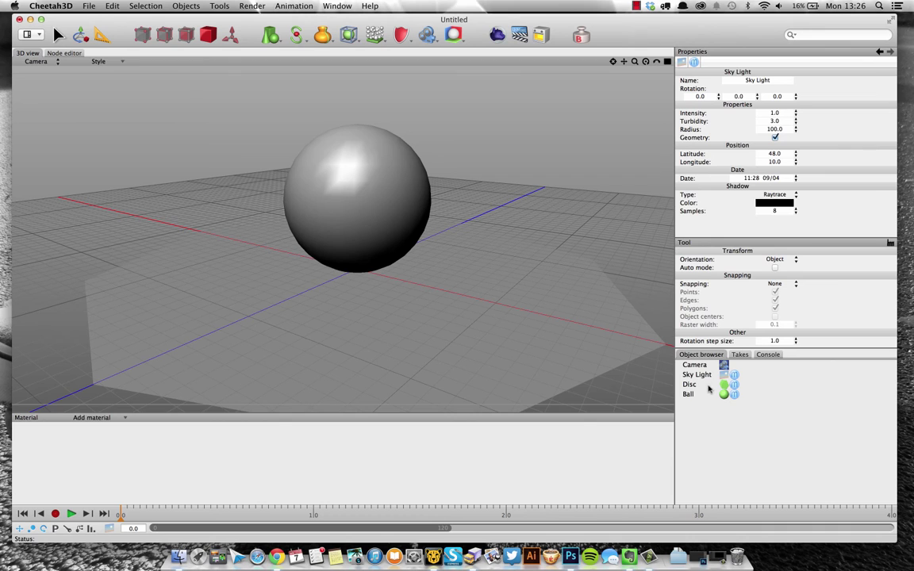
Select the Disc and Ball together and raise them vertically until the Disc's Y position is about 1.465
click(689, 384)
shift+click(694, 394)
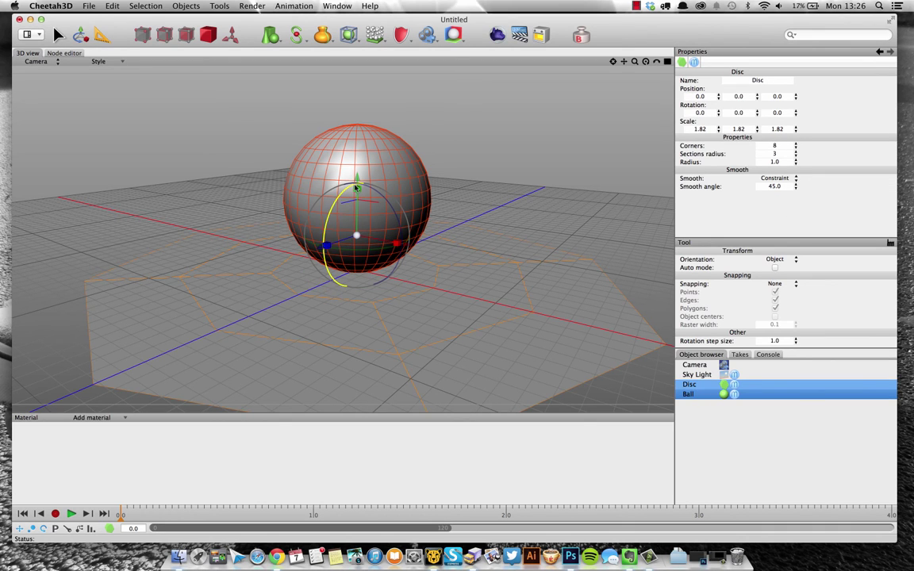
drag(357, 176, 357, 87)
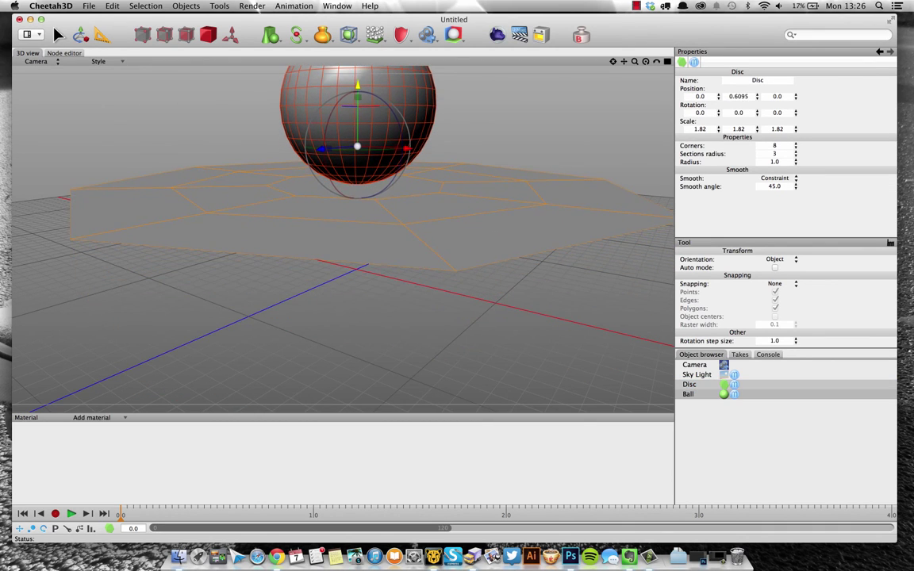
Render the raised ball and disc from a closer view, and render them again from a low, horizon-level view
right_drag(449, 239, 388, 265)
drag(388, 265, 491, 179)
right_drag(490, 179, 477, 257)
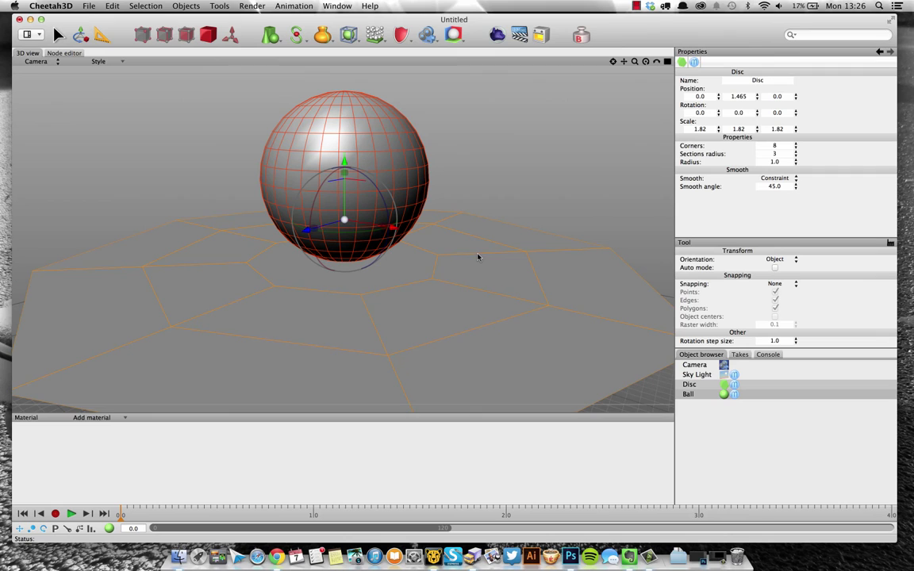
click(496, 36)
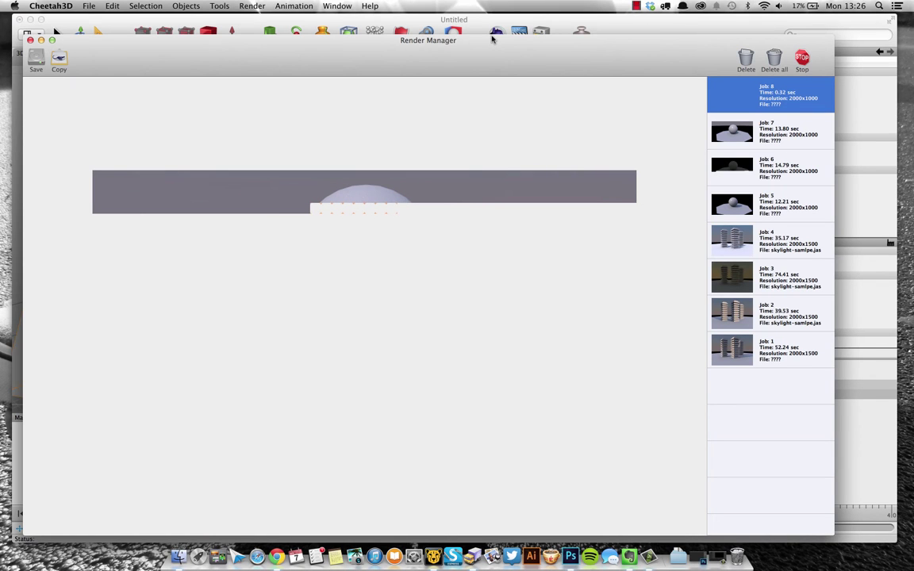
click(436, 179)
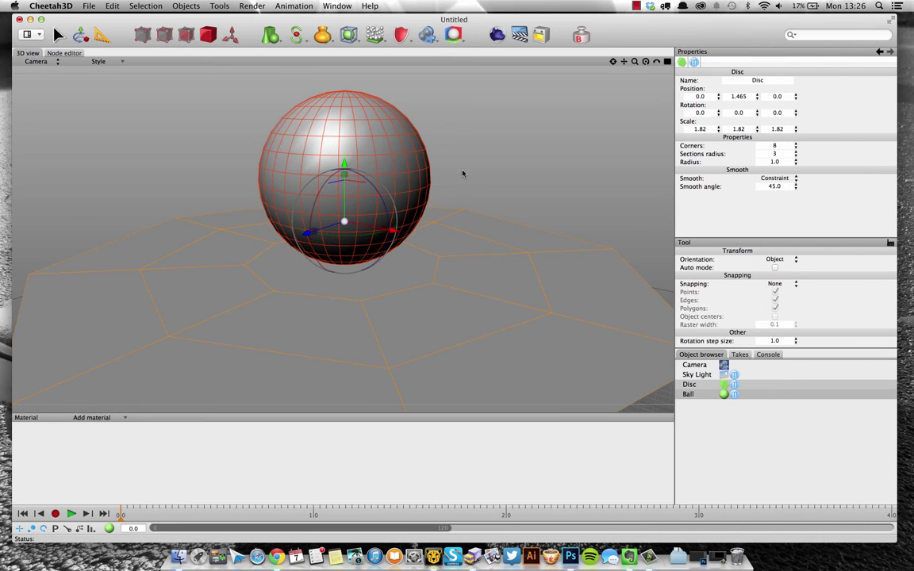
right_drag(465, 171, 393, 216)
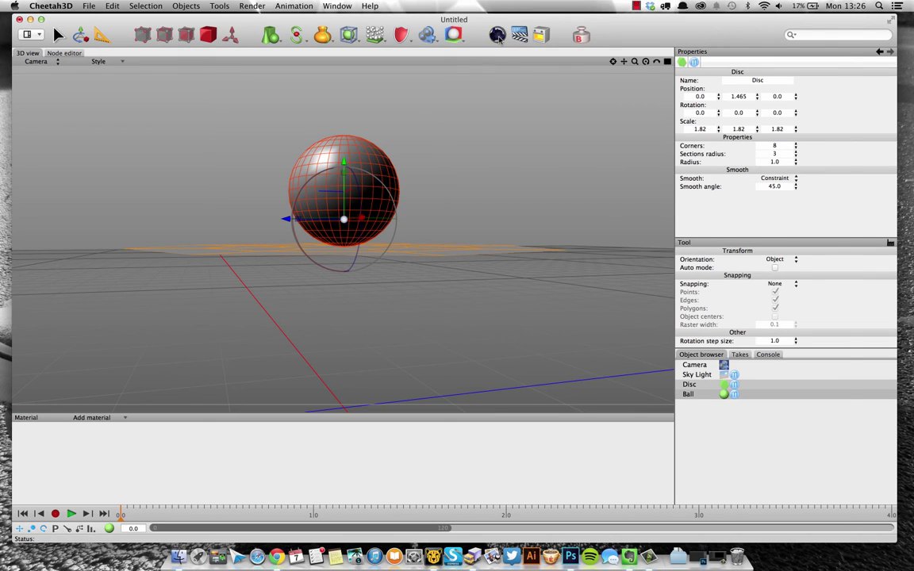
click(451, 33)
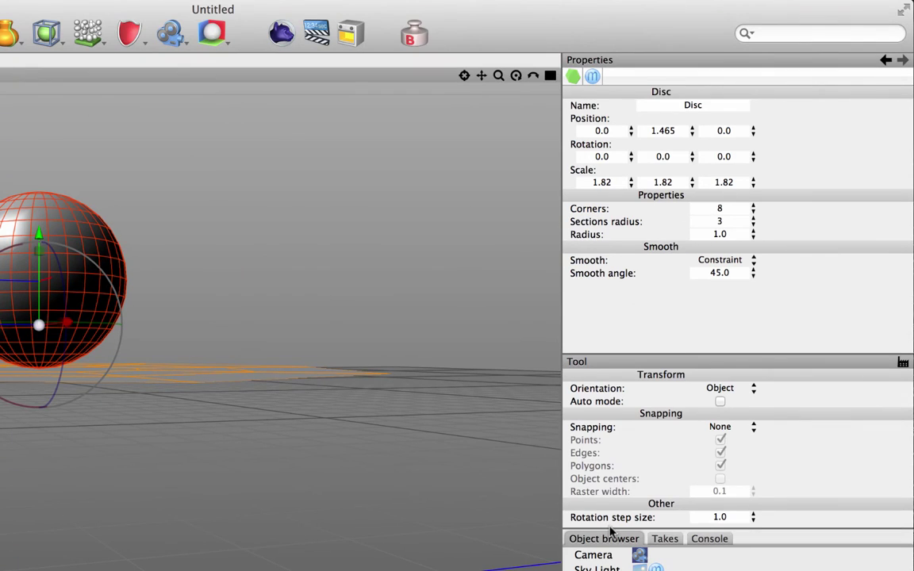
Set the Sky Light's shadow samples to 16
click(602, 568)
click(743, 311)
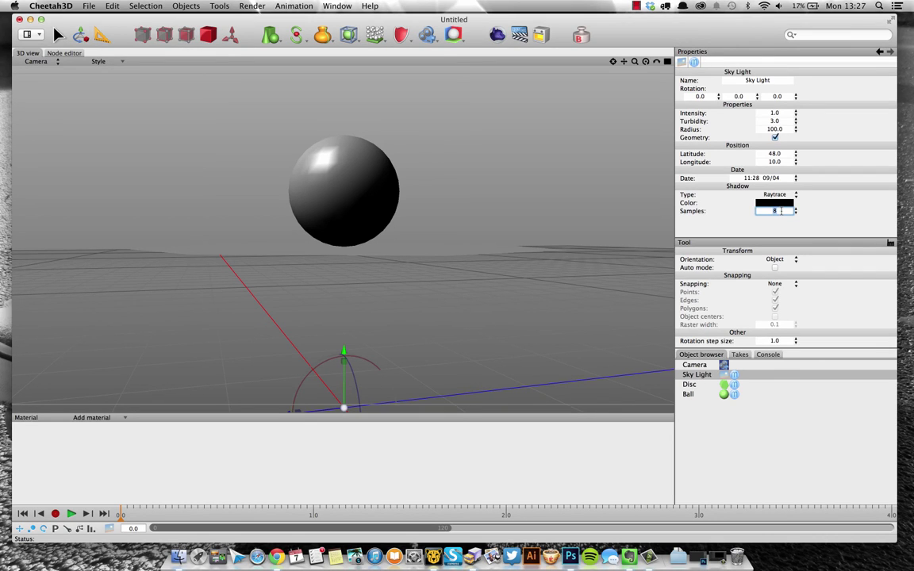
text(32)
key(BackSpace)
key(BackSpace)
text(16)
key(Return)
Reopen the Render Manager to get back to the list of finished renders
right_drag(567, 213, 522, 208)
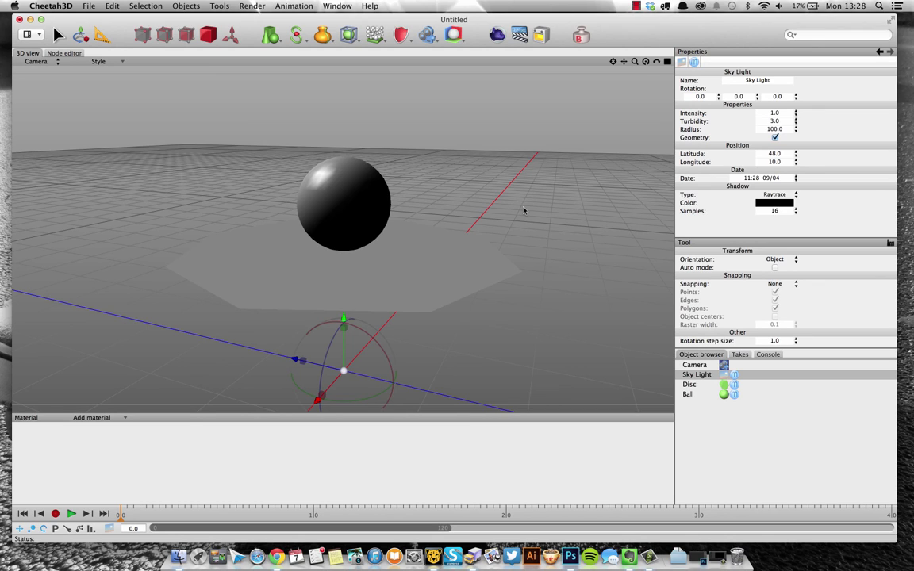
click(336, 5)
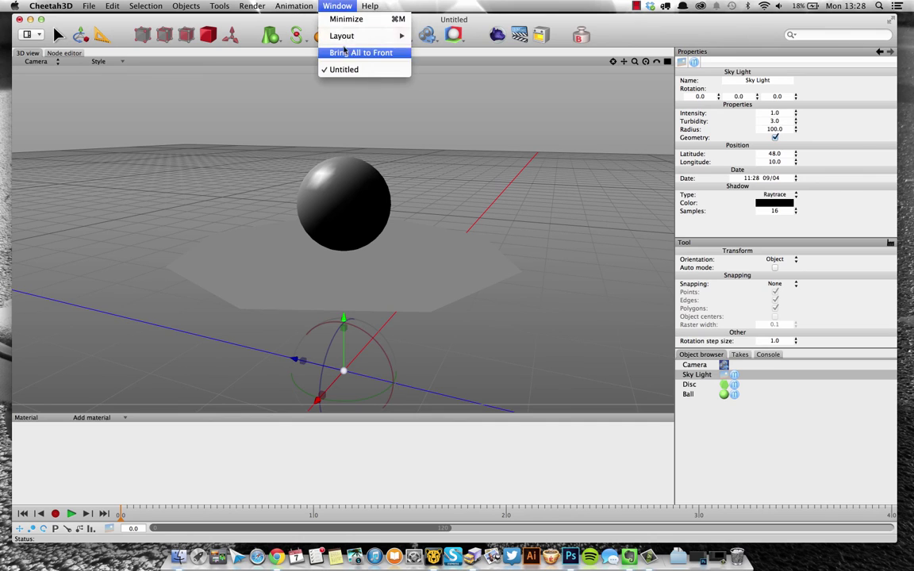
click(336, 6)
click(305, 6)
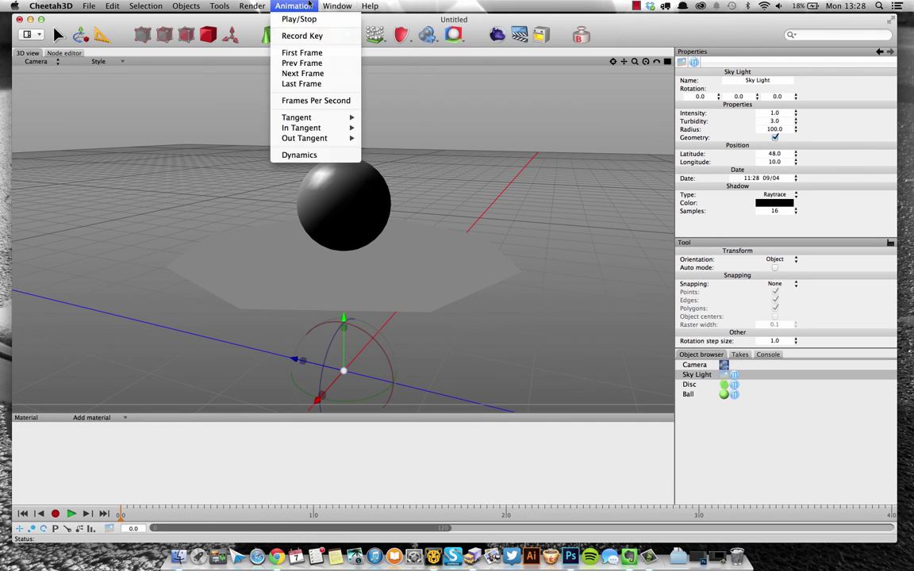
click(287, 56)
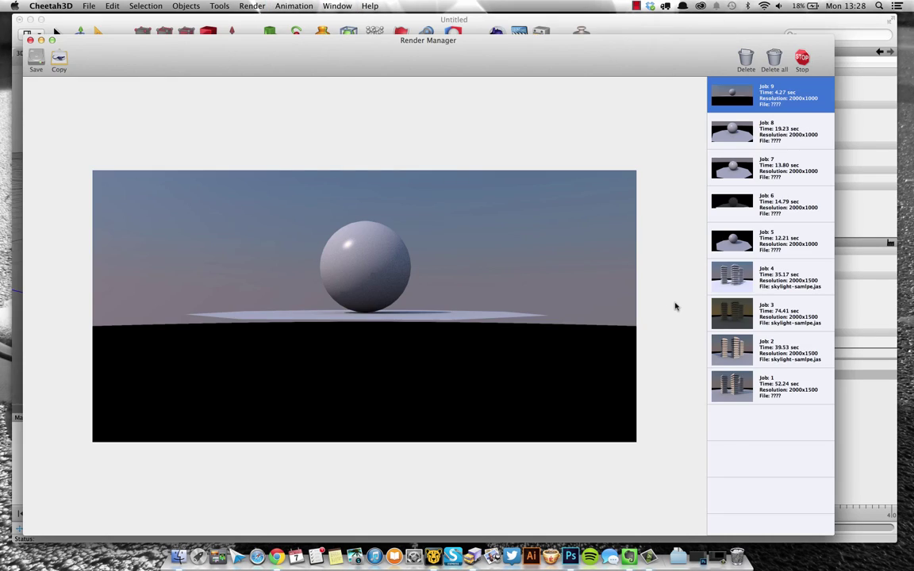
Compare the sky lighting and shadows in the earlier tower renders of jobs 1 to 4
click(752, 279)
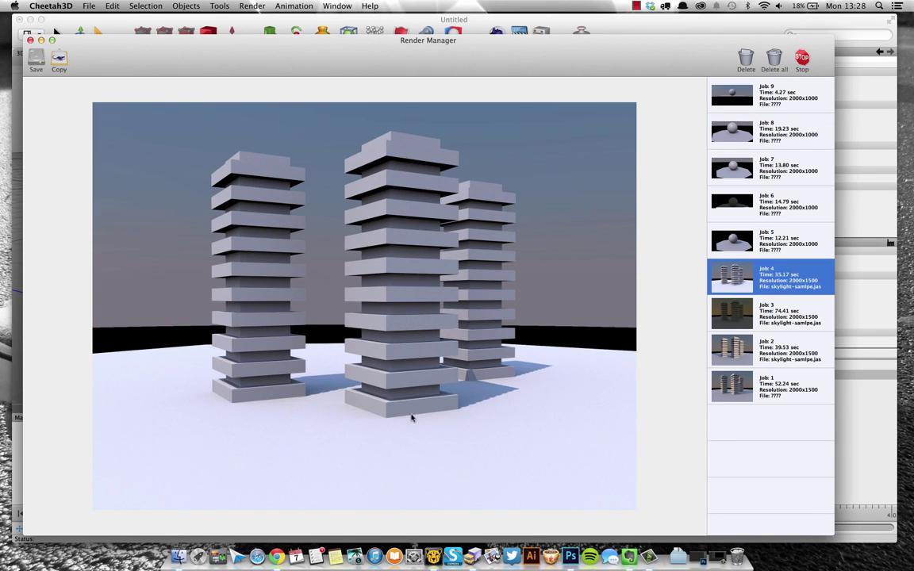
click(784, 314)
click(781, 350)
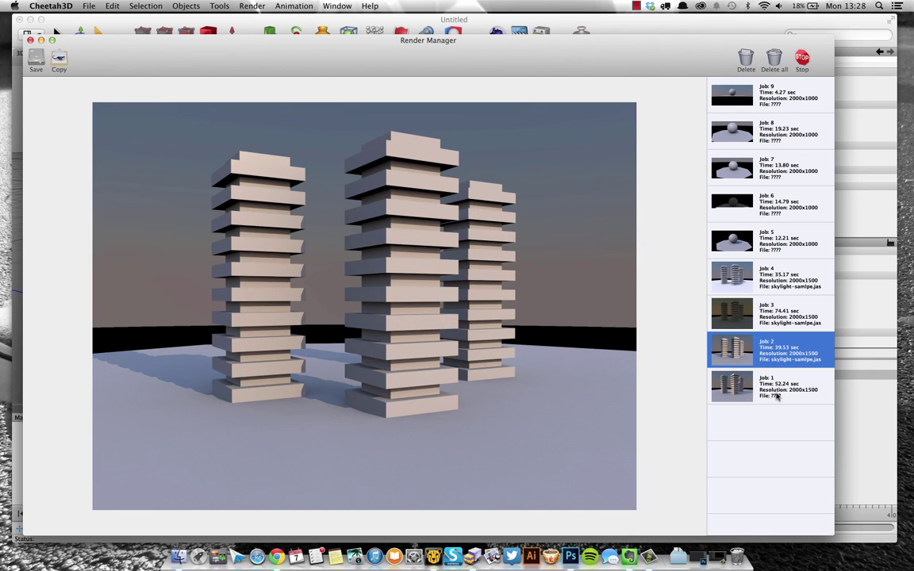
click(777, 396)
click(779, 353)
click(779, 318)
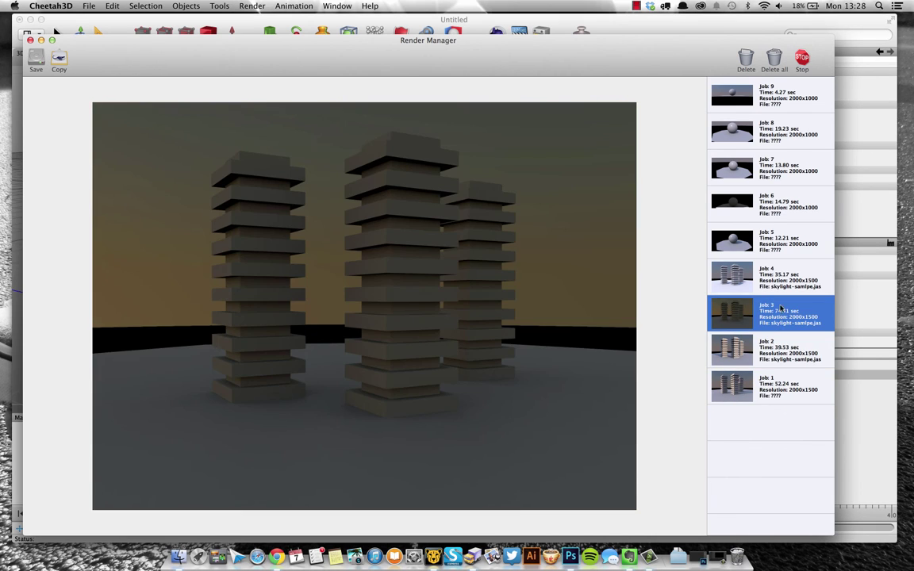
click(780, 283)
click(780, 315)
click(777, 353)
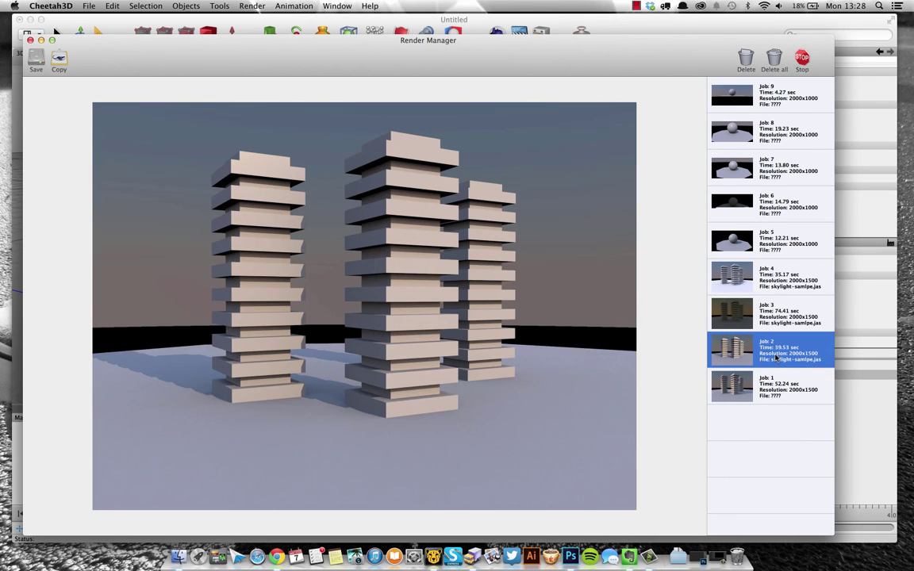
click(774, 381)
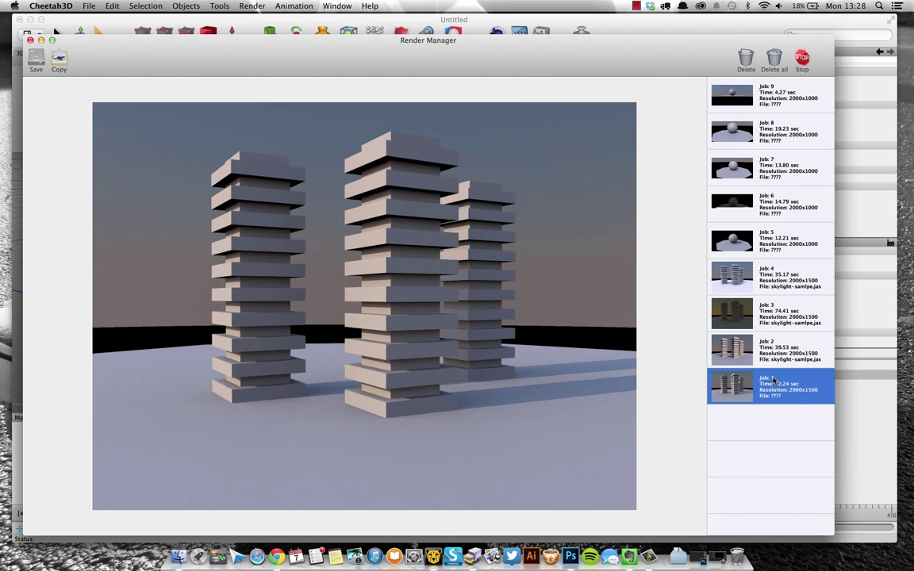